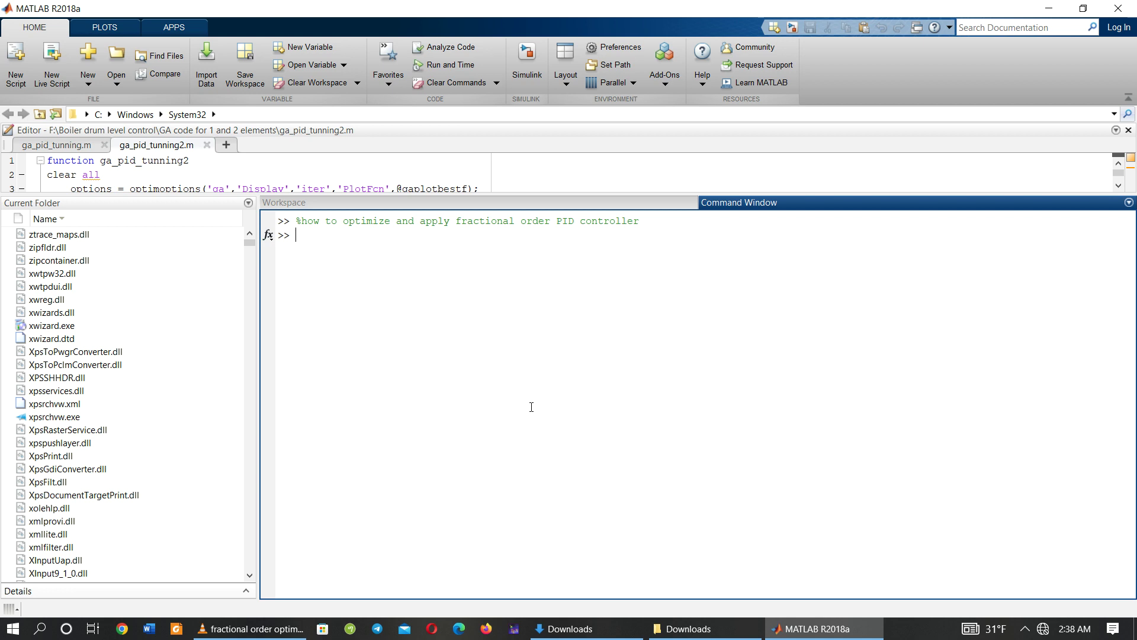
Step: Create s=fotf('s') and the plant G=(13505*s+54020)/(s^3+13.78*s^2-326.3*s-4497)
type("s=")
type("fotf")
type("()")
type("'s'")
key("Return")
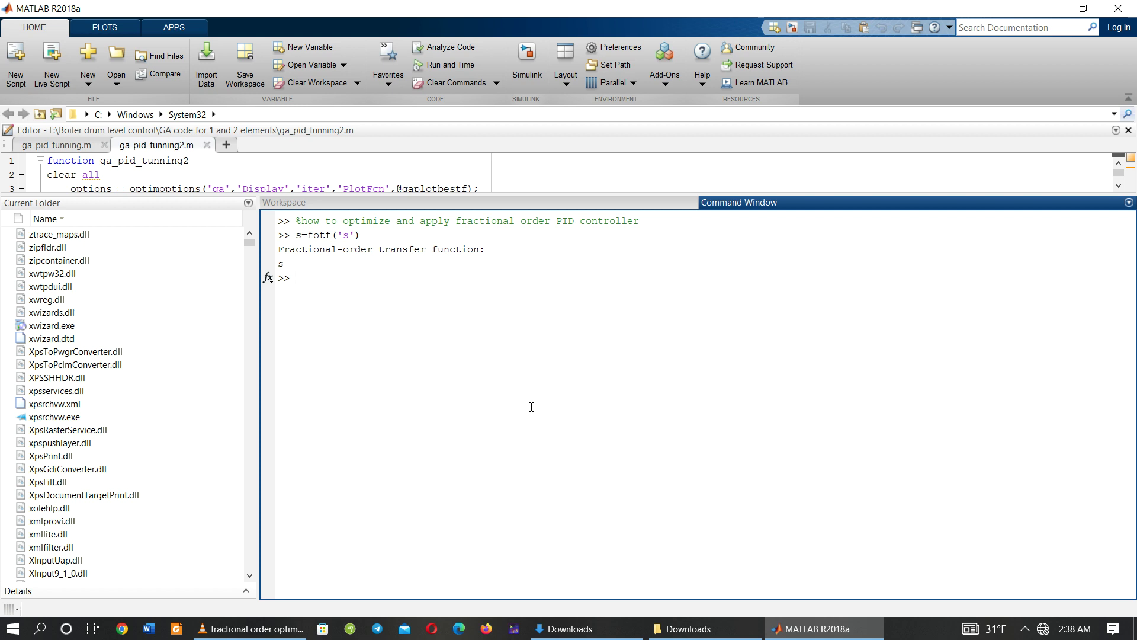
type("G=")
type("(13505*s+54020)/(s^3+13.78*s^2-326.3*s-4497)")
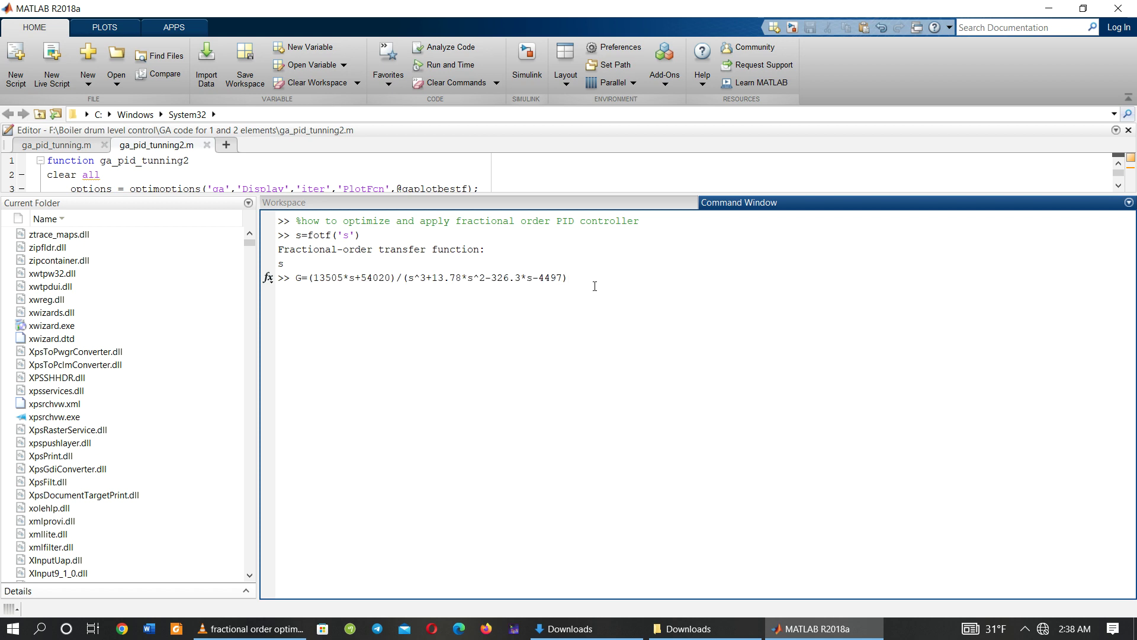
key("Return")
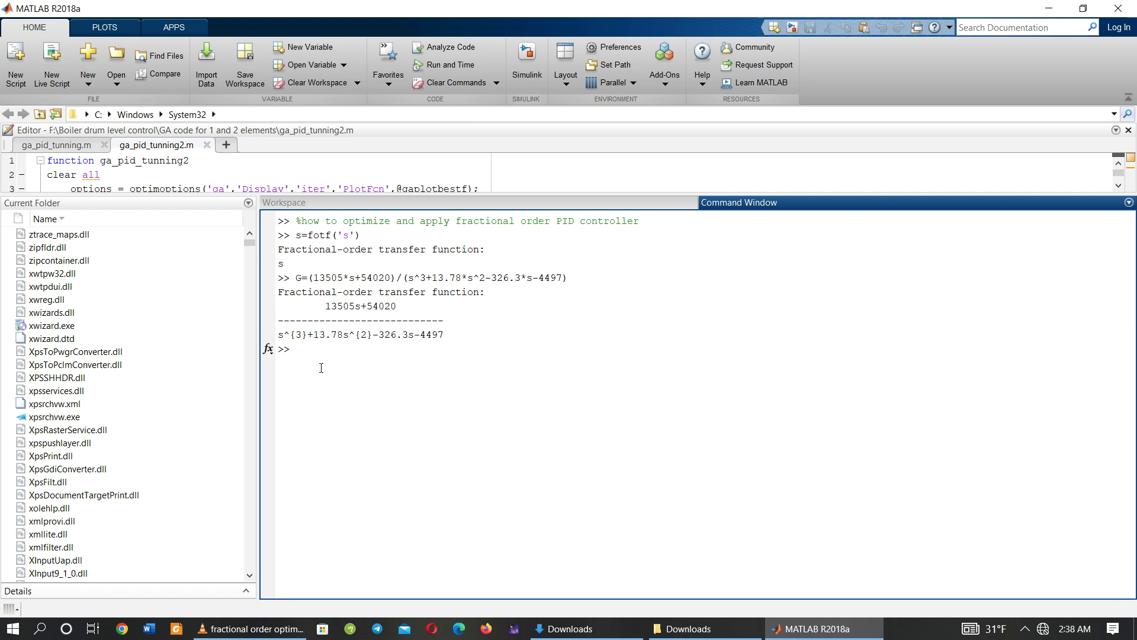
Step: Launch the FOMCON toolbox with the fomcon command, correcting the mistyped 'focon'
type("focon")
key("Return")
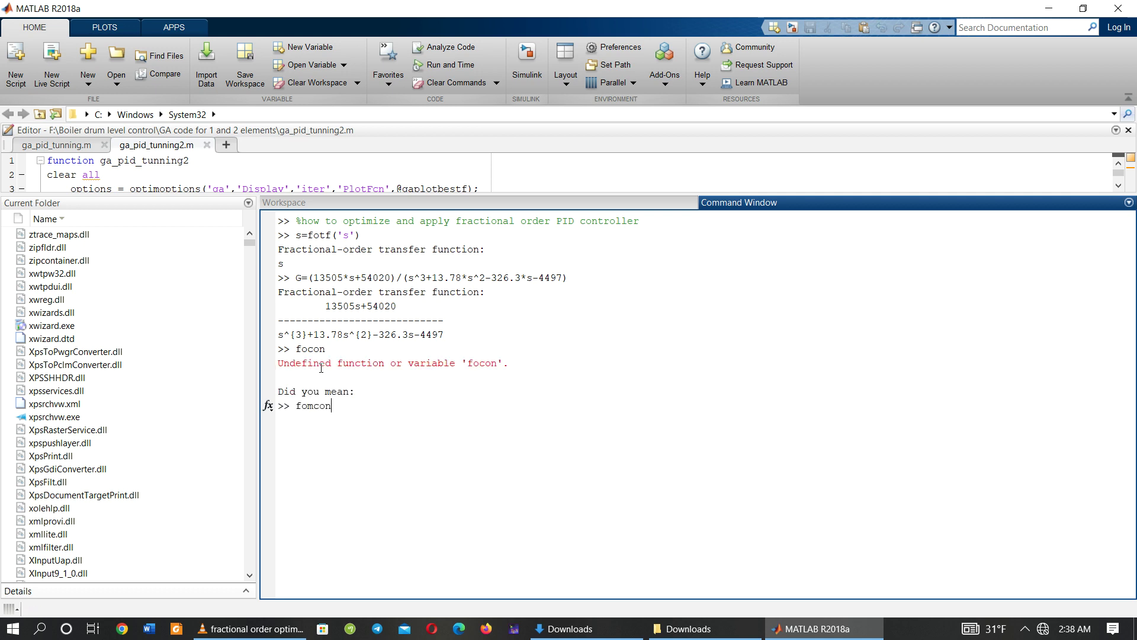
key("Return")
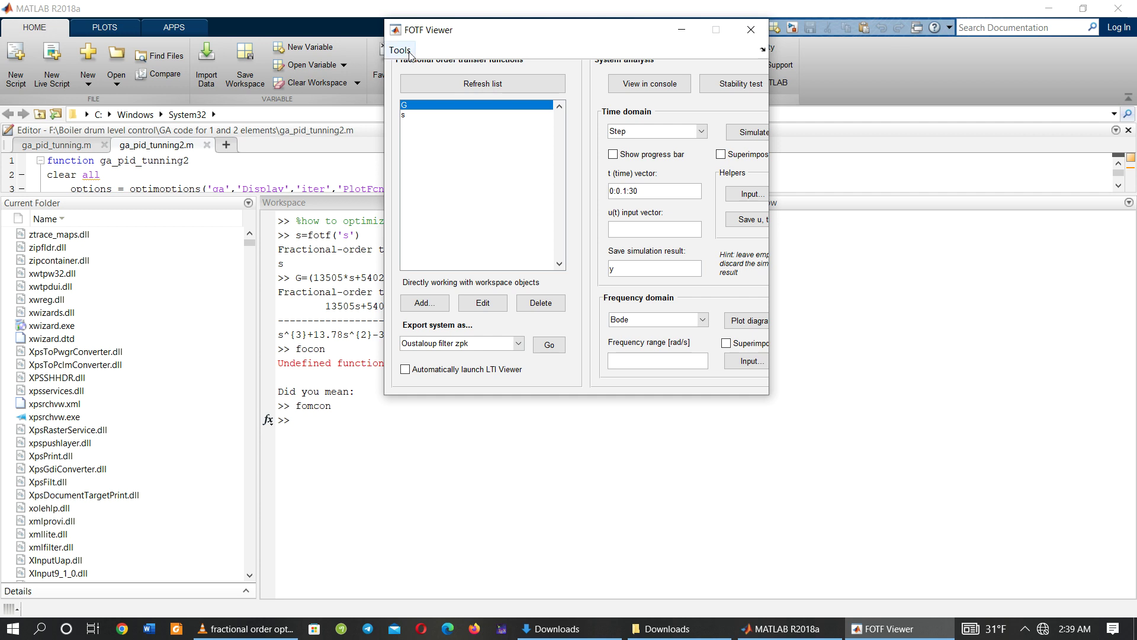
Step: Open the Fractional PID Design tool for G from the FOTF Viewer's Tools menu
left_click(409, 52)
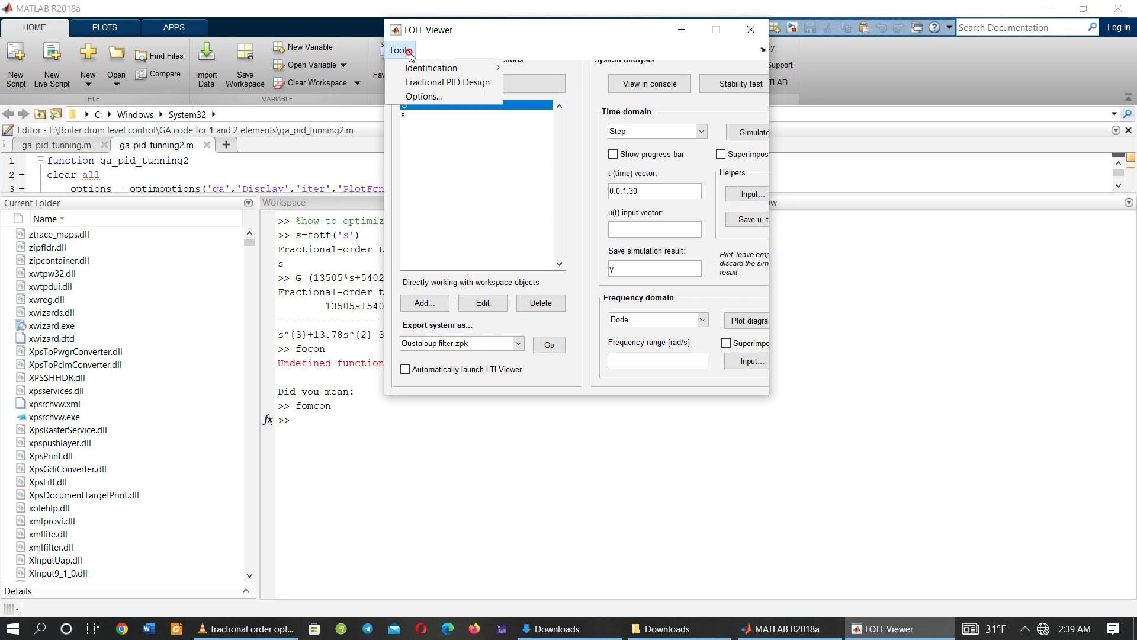
mouse_move(415, 73)
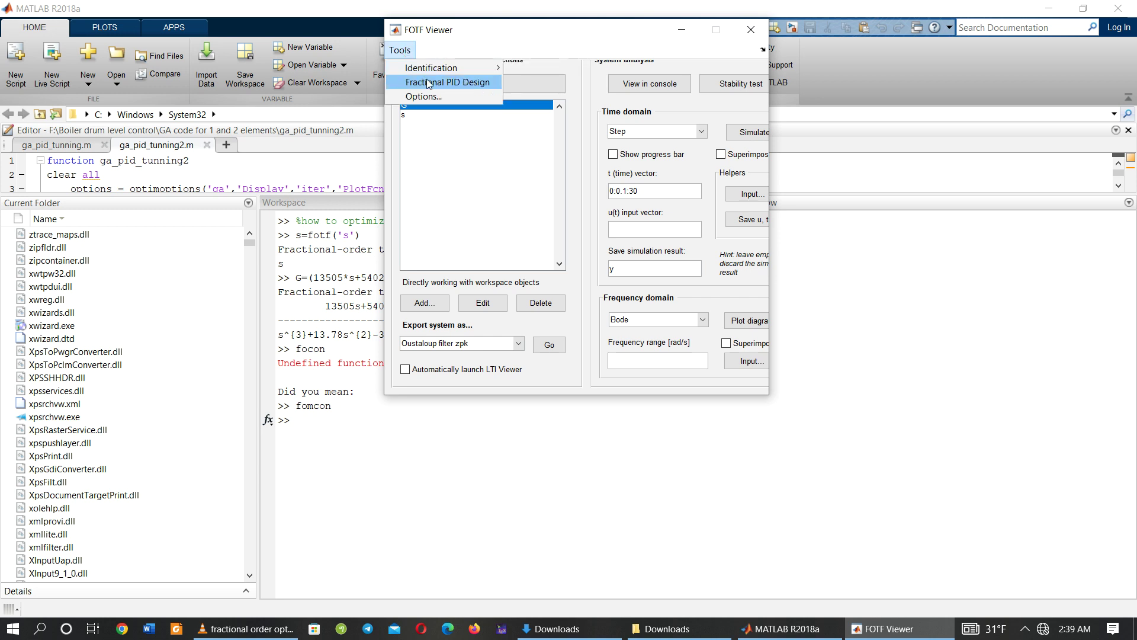
left_click(447, 84)
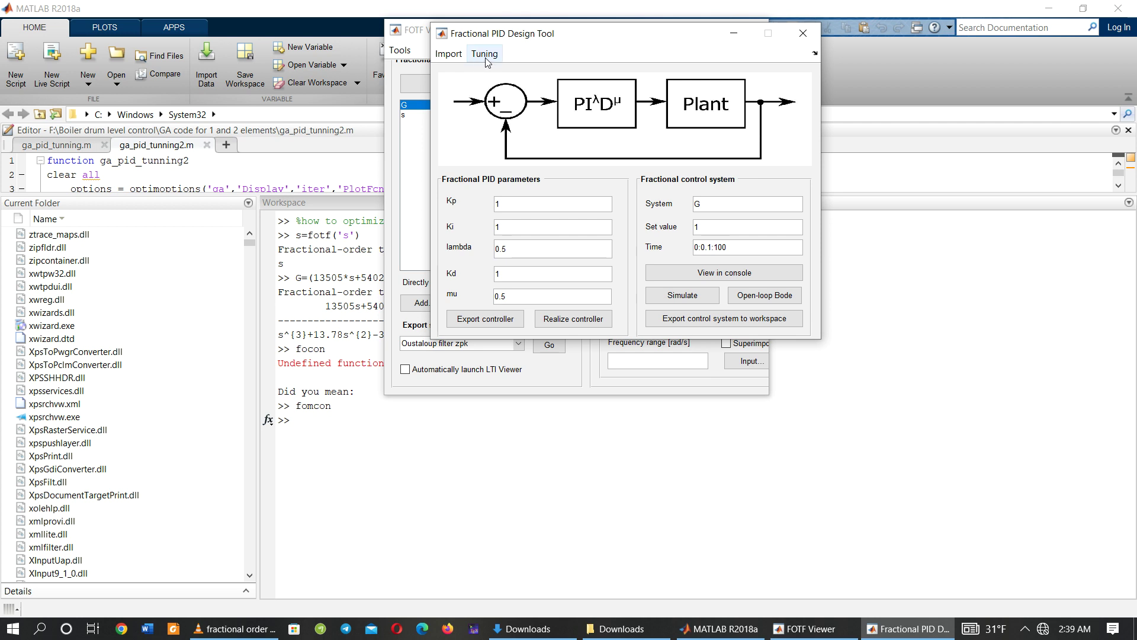
Step: Show the Tuning menu of the Fractional PID Design Tool
left_click(487, 57)
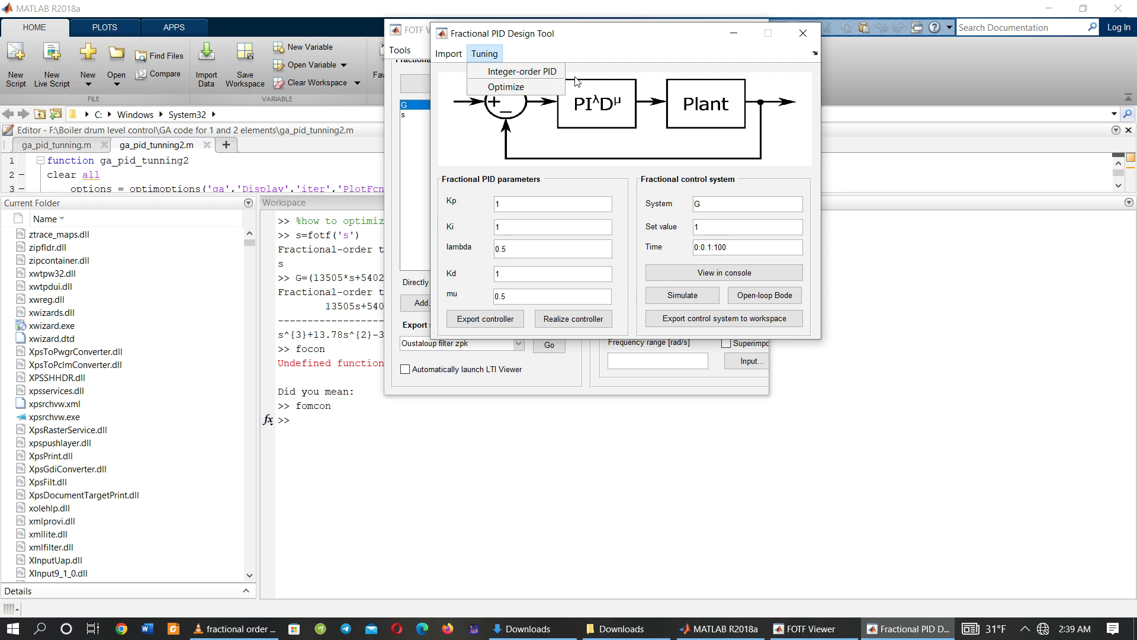
Step: Open the FPID Optimization Tool and choose ITAE as the performance metric
left_click(520, 87)
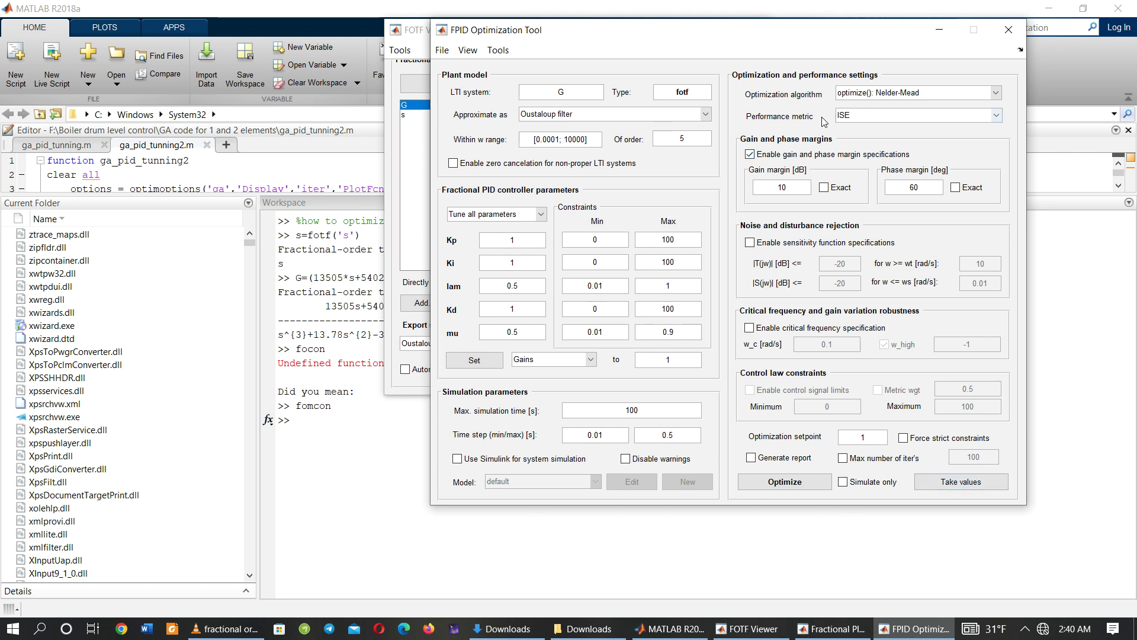
left_click(998, 116)
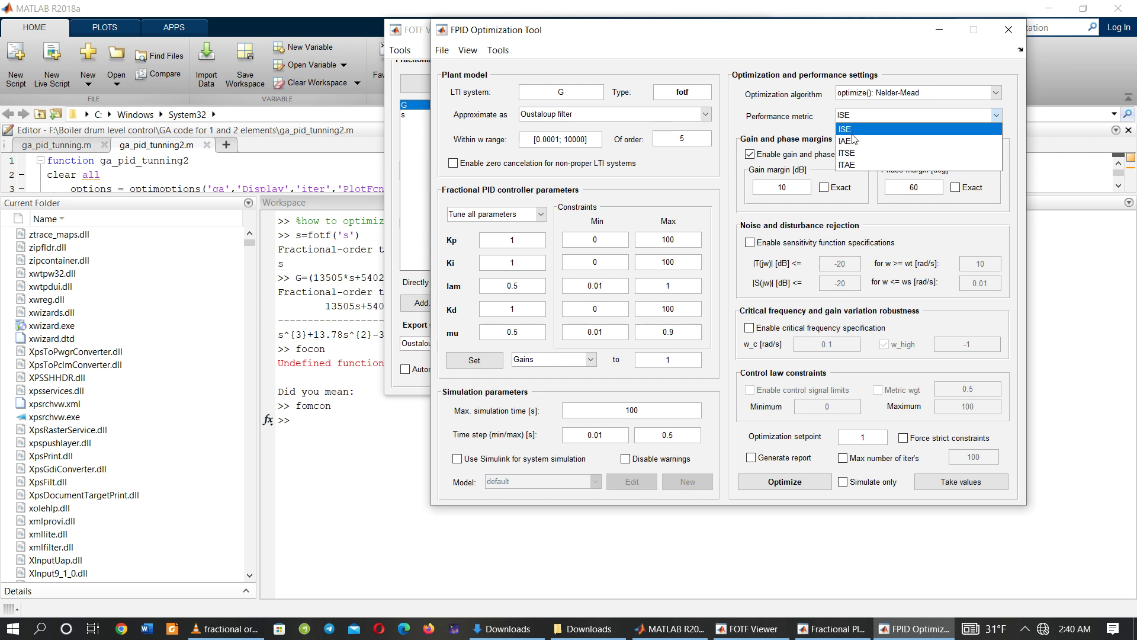
left_click(847, 168)
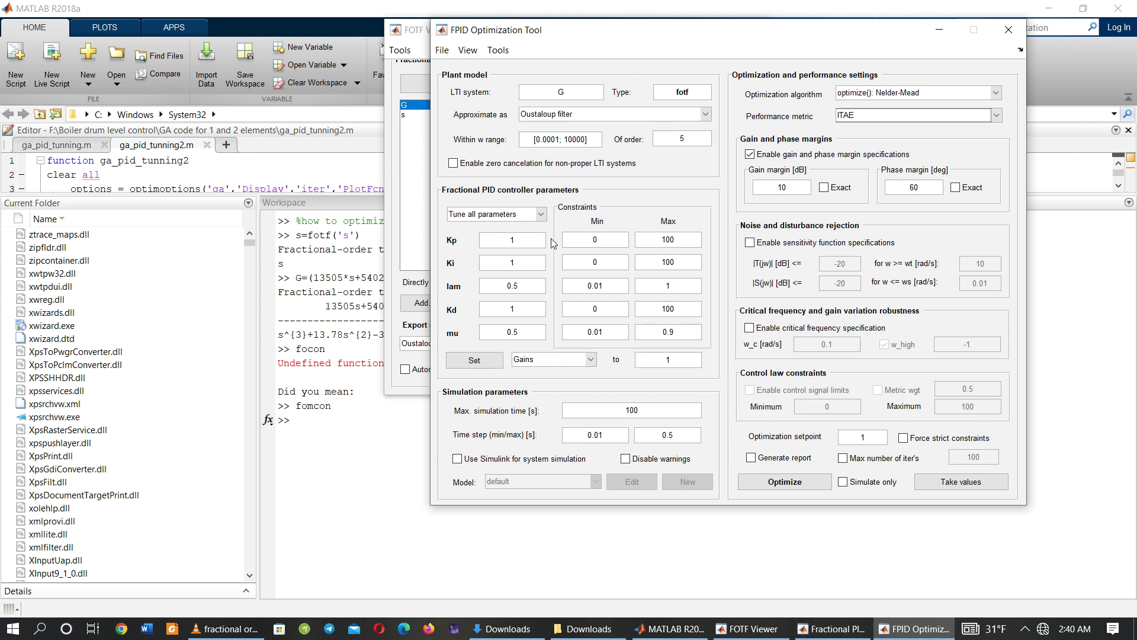
Step: Set the Kp and Ki upper bounds to 40 and 80
left_click(598, 241)
left_click(676, 240)
key("BackSpace")
key("BackSpace")
key("BackSpace")
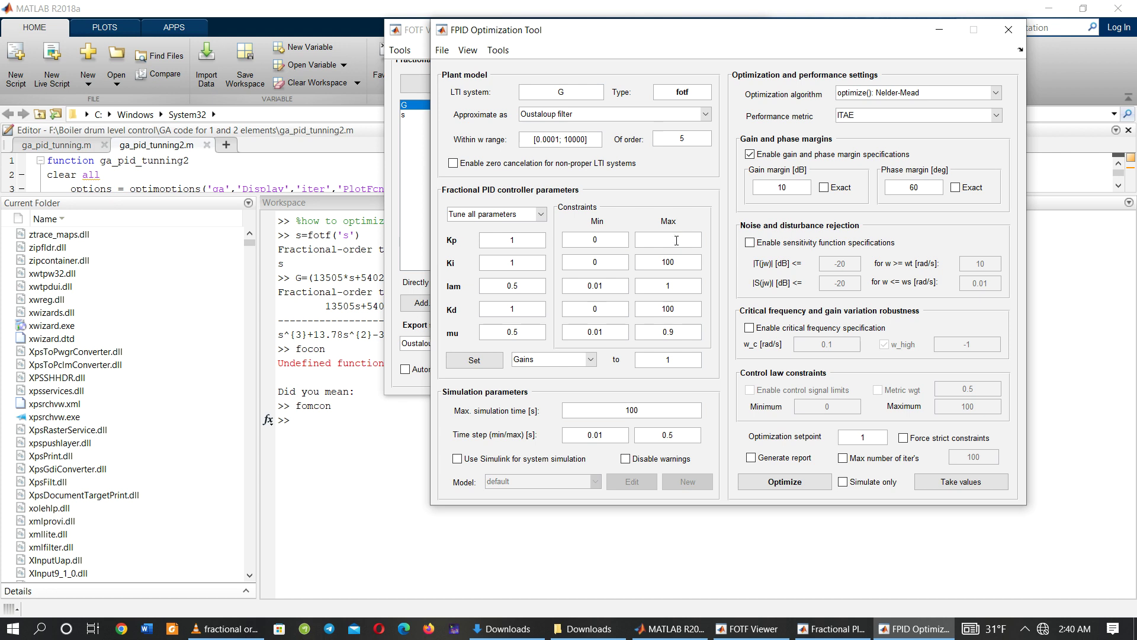
type("40")
left_click(600, 267)
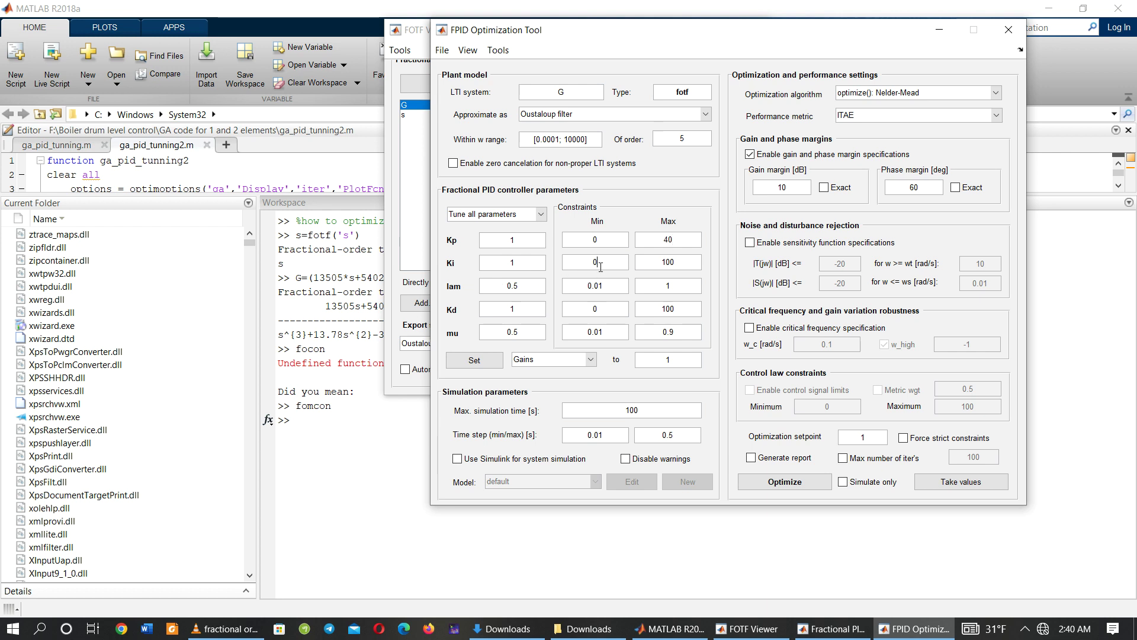
left_click(680, 262)
key("BackSpace")
key("BackSpace")
key("BackSpace")
type("80")
Step: Set the lam upper bound to 0.99, Kd to 120, and mu to 0.99
left_click(671, 286)
type("0.99")
left_click(597, 313)
double_click(680, 313)
key("BackSpace")
type("120")
left_click(680, 332)
type("9")
Step: Enable the maximum iterations limit and change it from 100 to 125
left_click(843, 459)
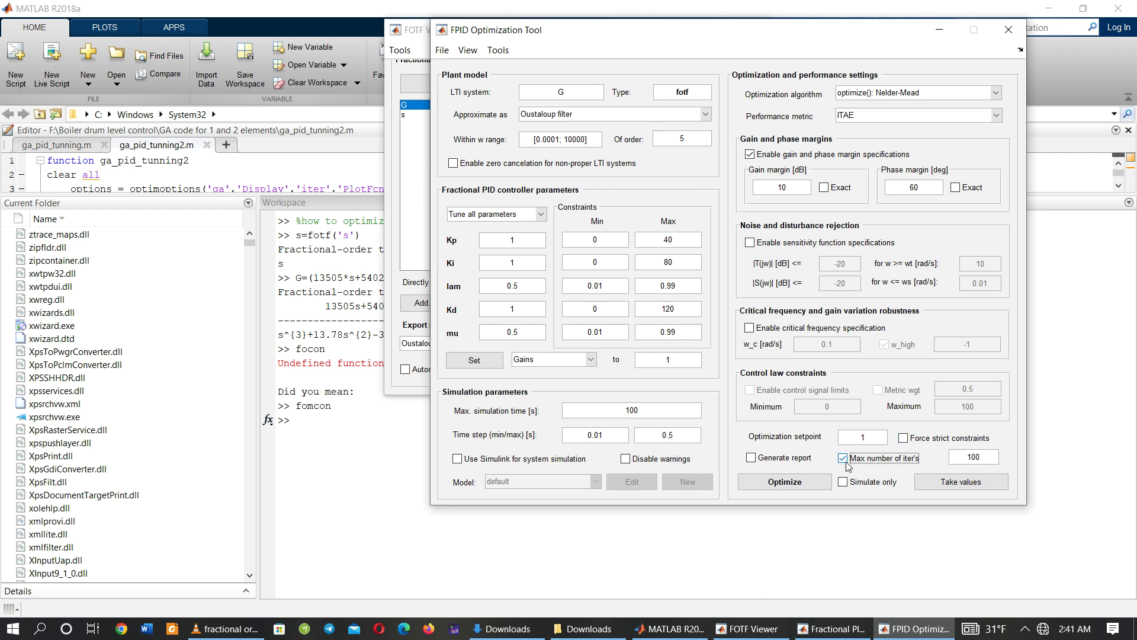
left_click(980, 456)
key("BackSpace")
key("BackSpace")
key("BackSpace")
type("125")
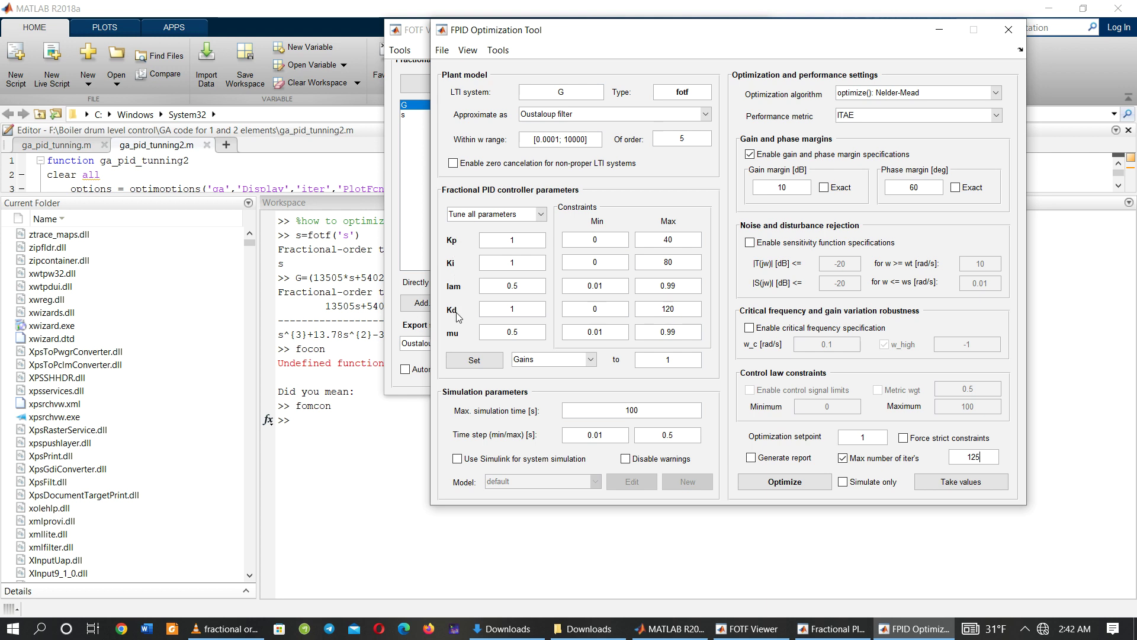
Step: Run the optimization to termination, giving Kp 0.061588, Ki 0.0023985, Kd 0.10001
left_click(801, 483)
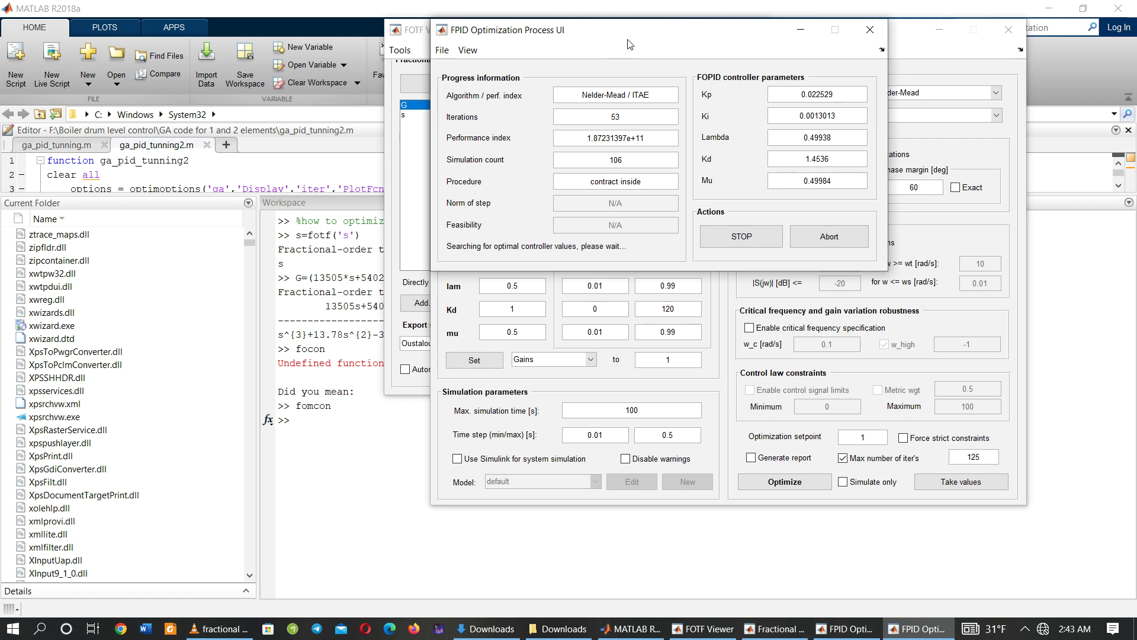
left_click_drag(629, 42, 683, 68)
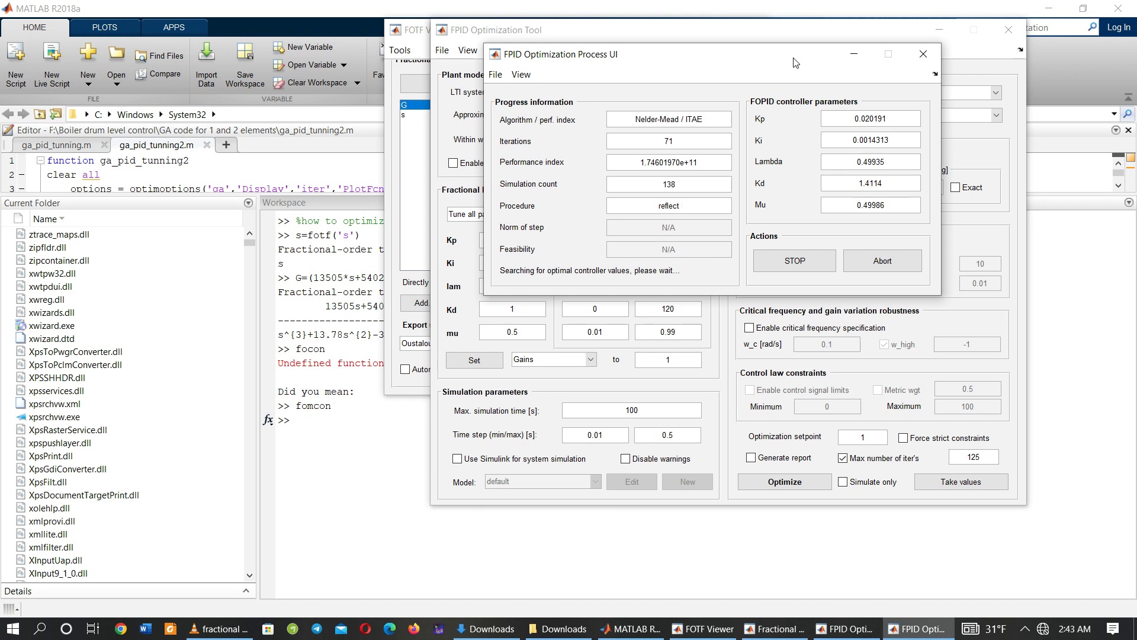
left_click_drag(795, 62, 776, 63)
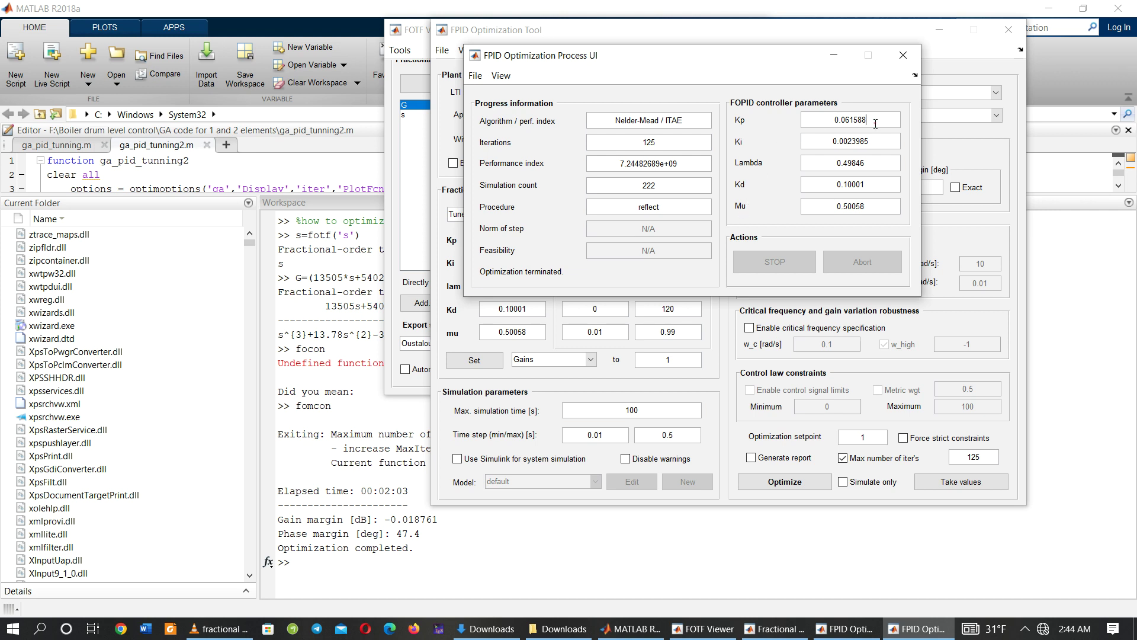
left_click_drag(876, 124, 868, 209)
left_click_drag(791, 57, 220, 378)
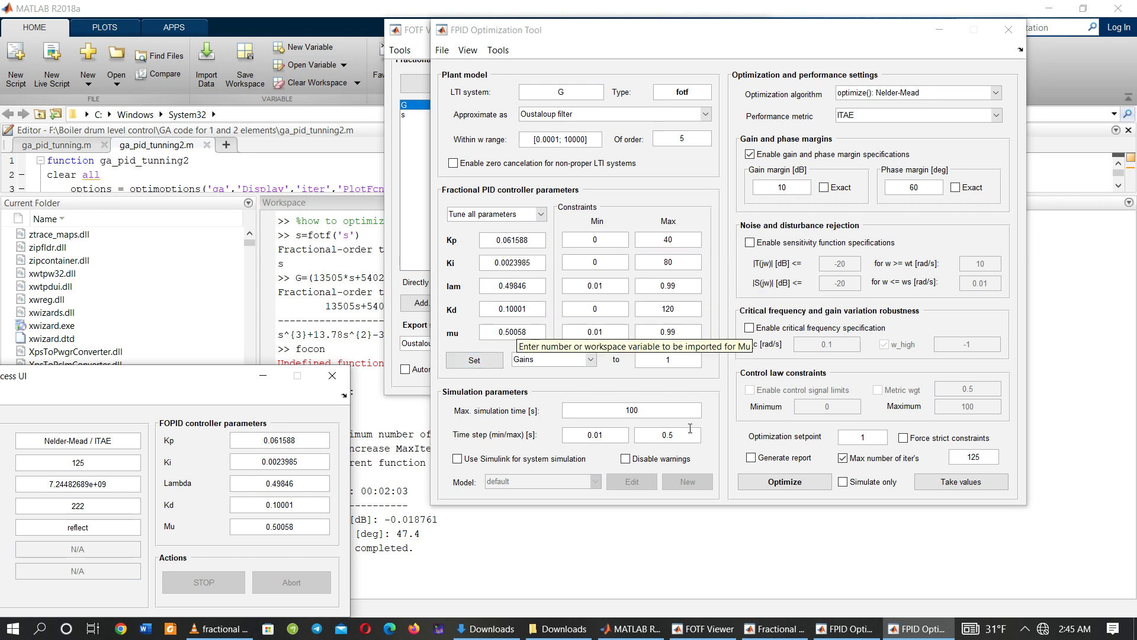
left_click_drag(207, 382, 598, 153)
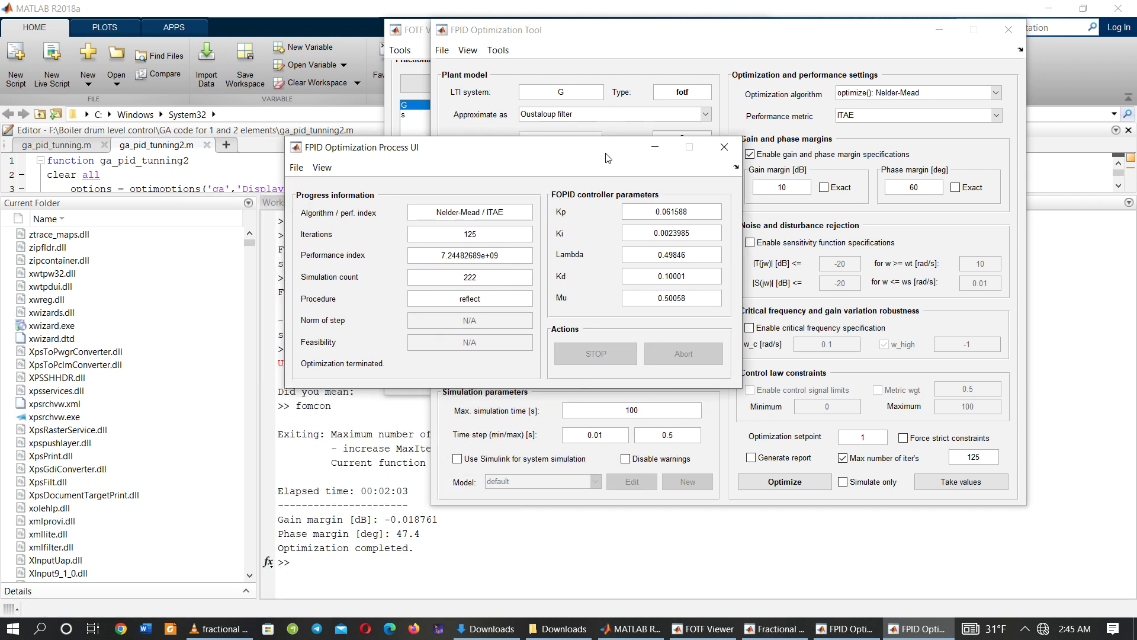